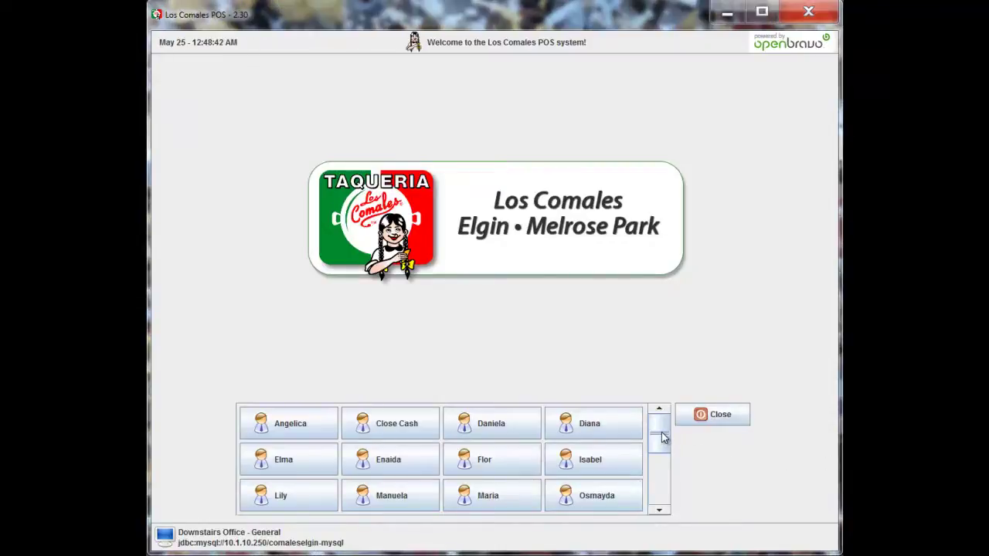
- Sign in by choosing an employee from the list and entering their password
{"action": "mouse_move", "coordinate": [662, 438]}
{"action": "left_mouse_down"}
{"action": "mouse_move", "coordinate": [662, 486]}
{"action": "mouse_move", "coordinate": [660, 439]}
{"action": "left_mouse_up"}
{"action": "left_click", "coordinate": [301, 428]}
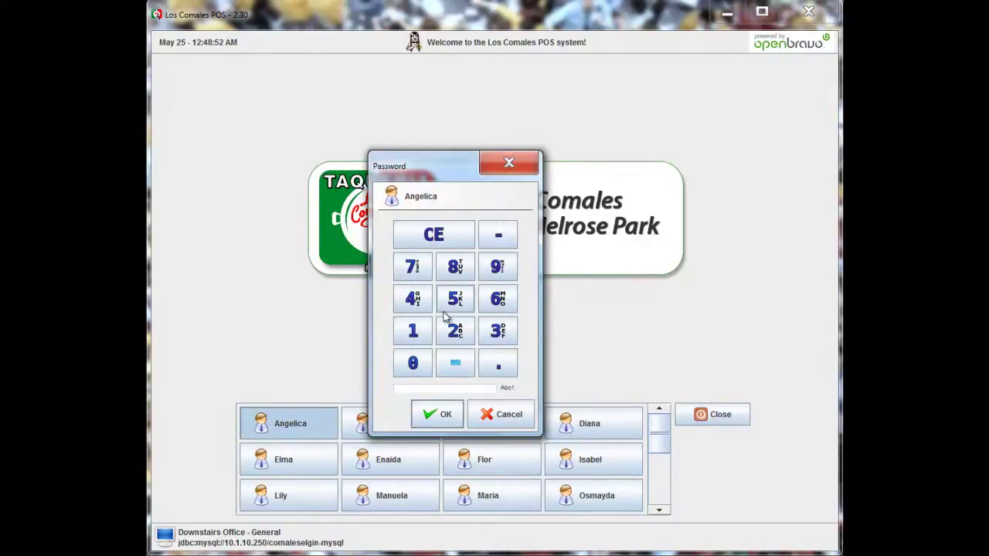
{"action": "left_click", "coordinate": [455, 362]}
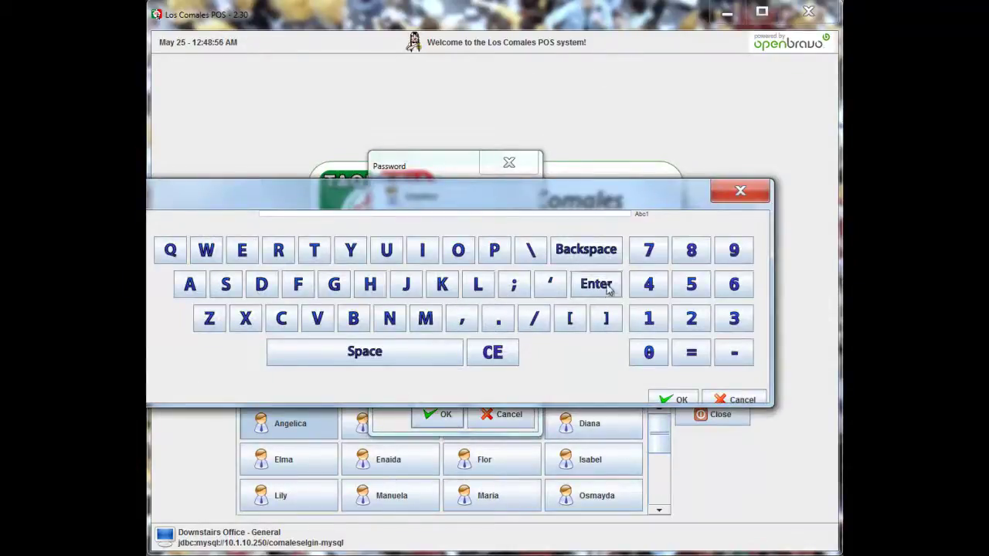
{"action": "left_click", "coordinate": [740, 191]}
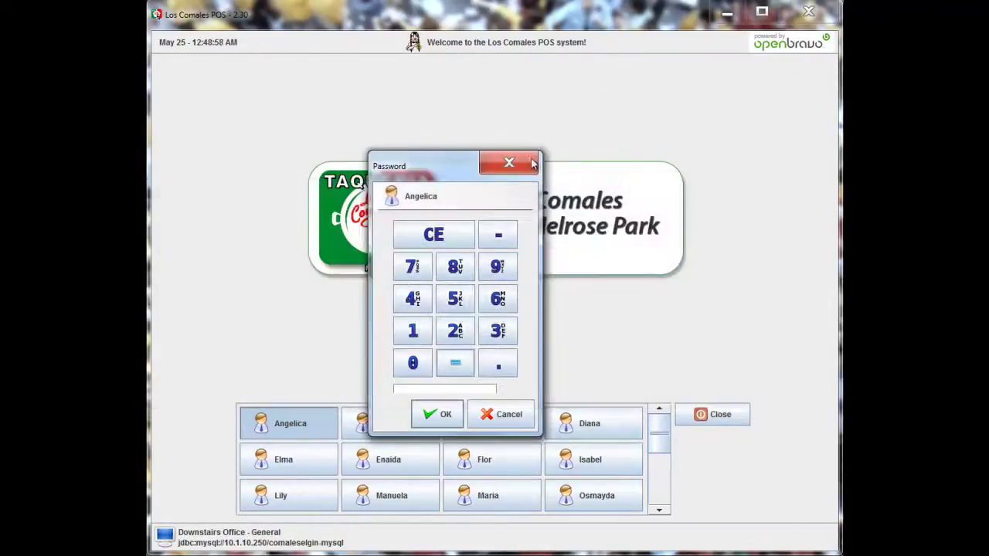
{"action": "left_click", "coordinate": [509, 164]}
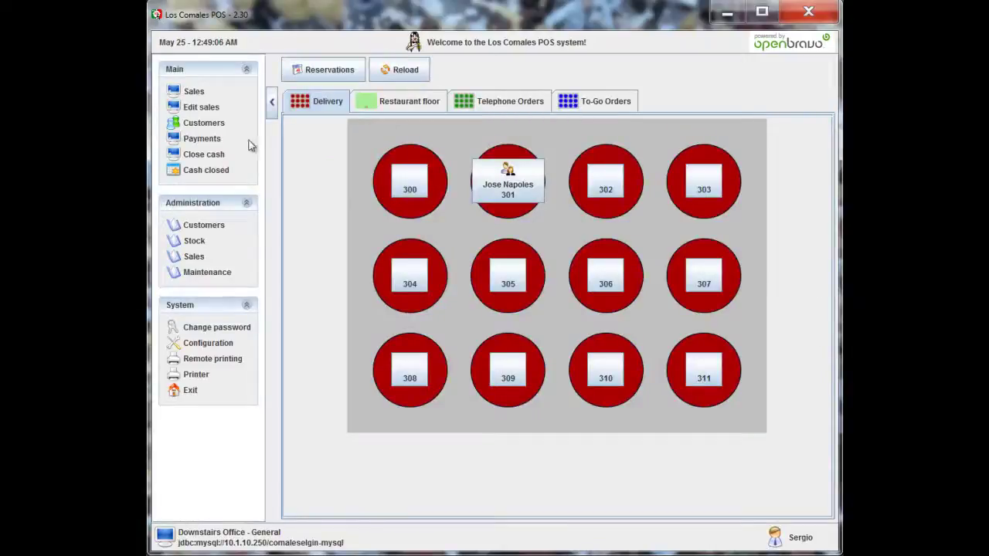
- Hide the side menu and view the Restaurant, Telephone Orders (100–111) and To-Go Orders floors
{"action": "left_click", "coordinate": [273, 103]}
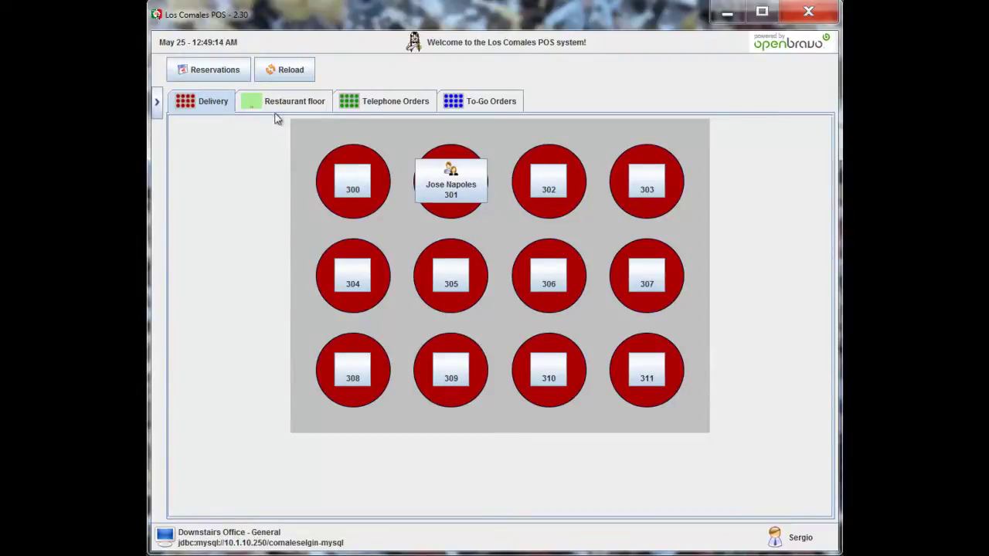
{"action": "left_click", "coordinate": [292, 106]}
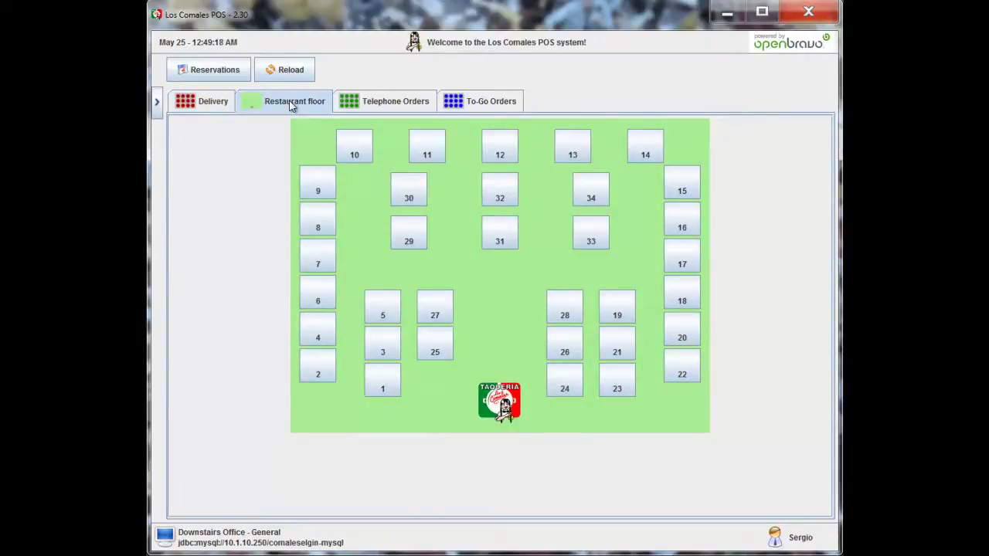
{"action": "left_click", "coordinate": [399, 105]}
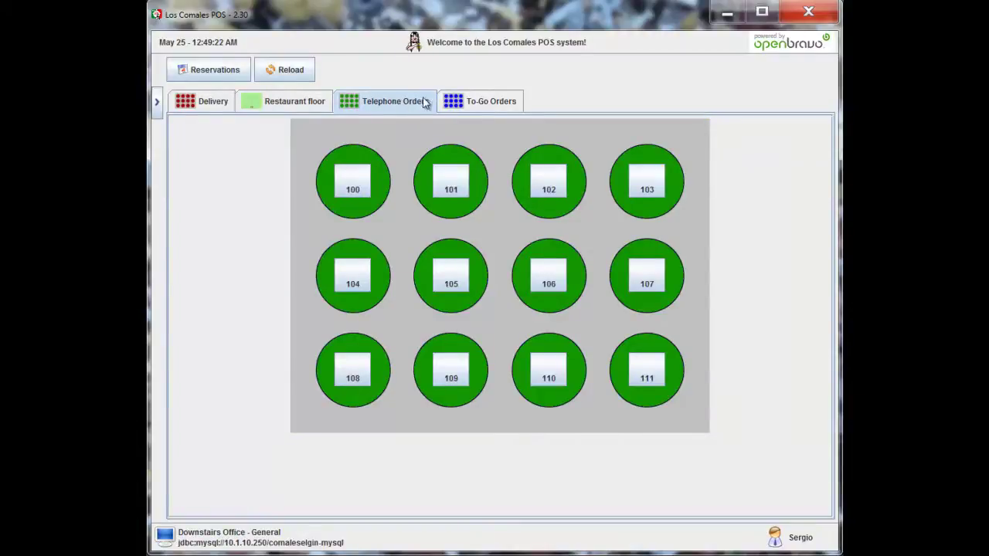
{"action": "left_click", "coordinate": [493, 108]}
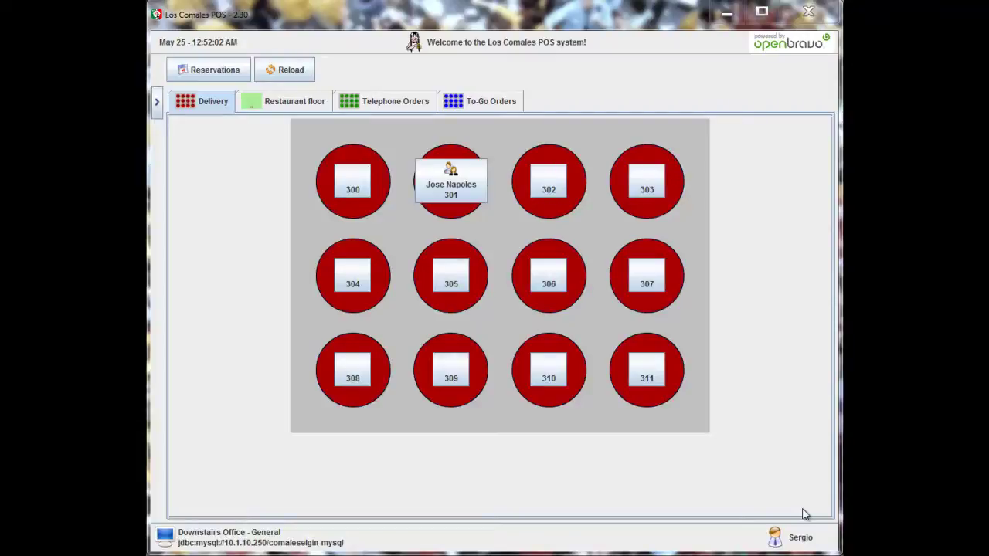
- Open delivery table 301's order, return to the map, then reopen table 301
{"action": "left_click", "coordinate": [452, 190]}
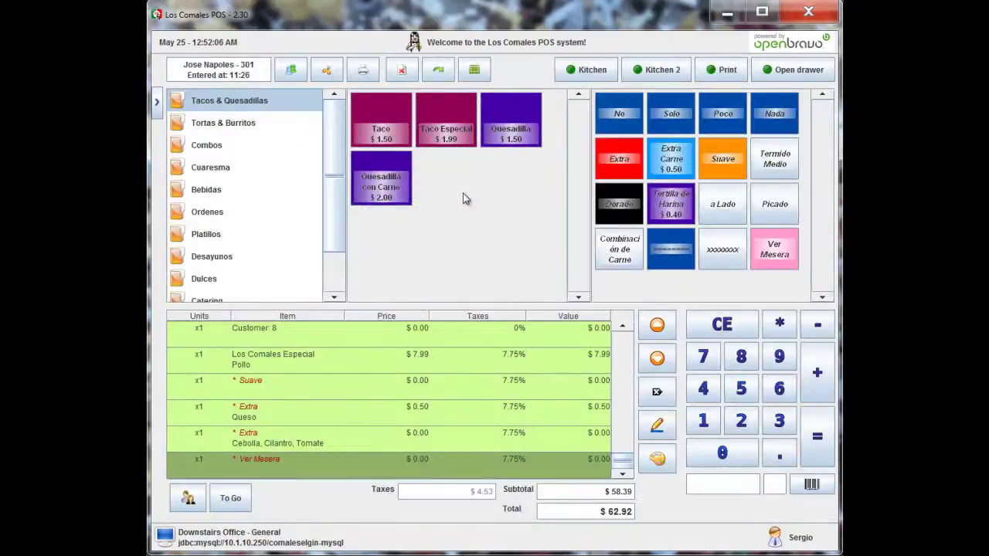
{"action": "left_click", "coordinate": [474, 72]}
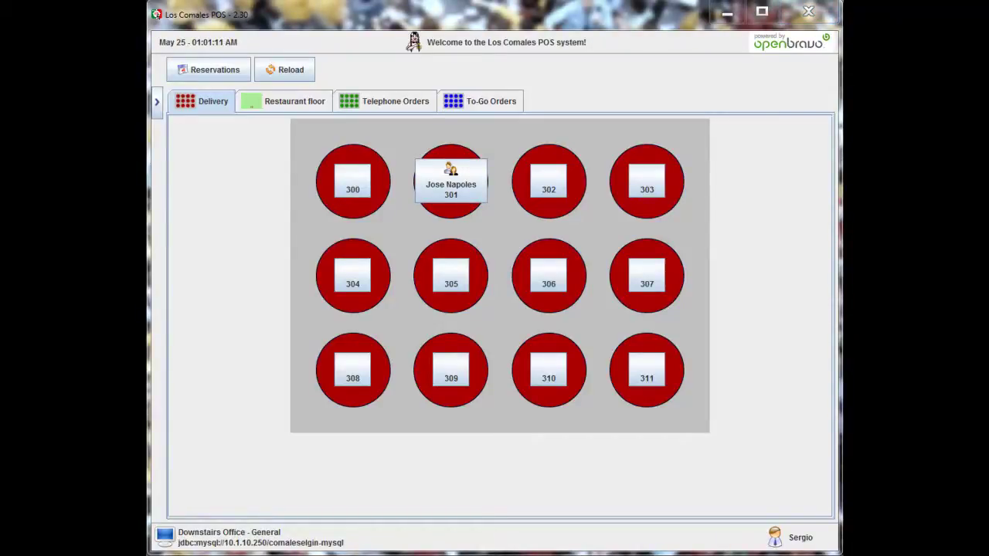
{"action": "left_click", "coordinate": [455, 194]}
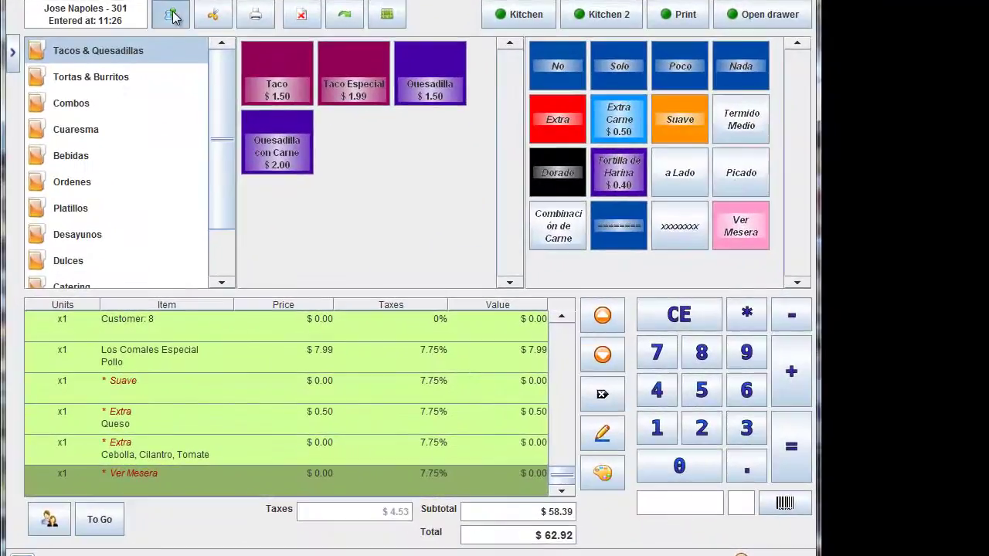
- Enter the city and postal code in the delivery customer's record
{"action": "left_click", "coordinate": [291, 71]}
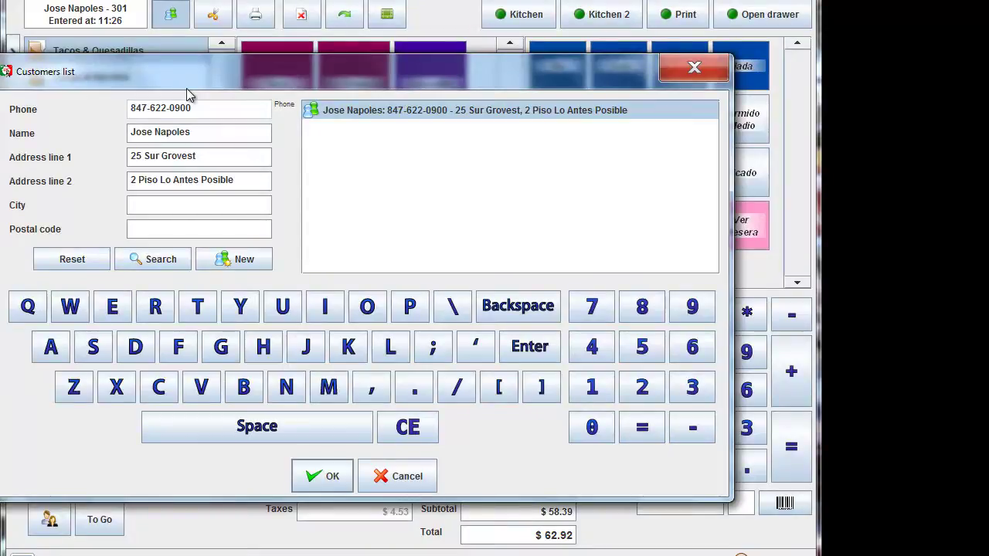
{"action": "left_click", "coordinate": [177, 215]}
{"action": "type", "text": "Elgin"}
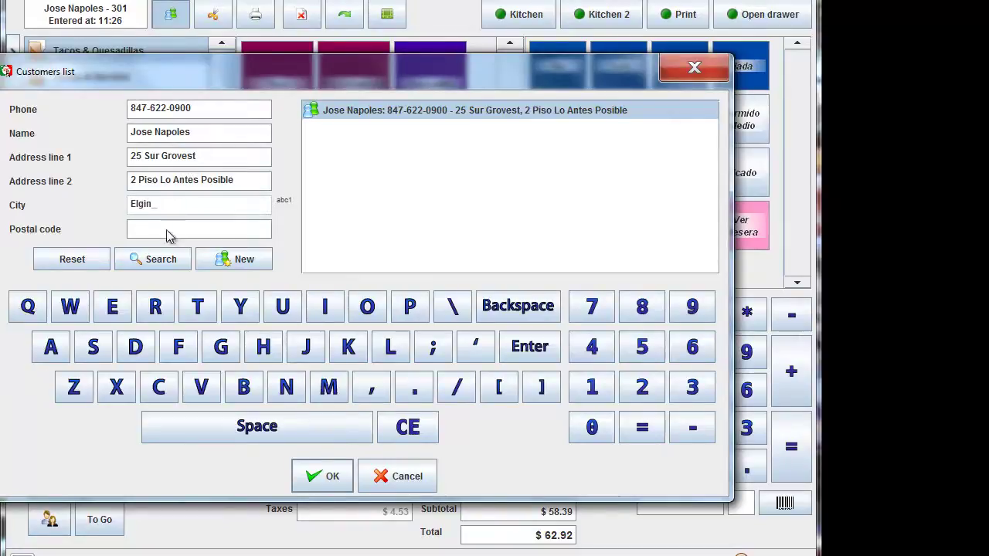
{"action": "left_click", "coordinate": [166, 230]}
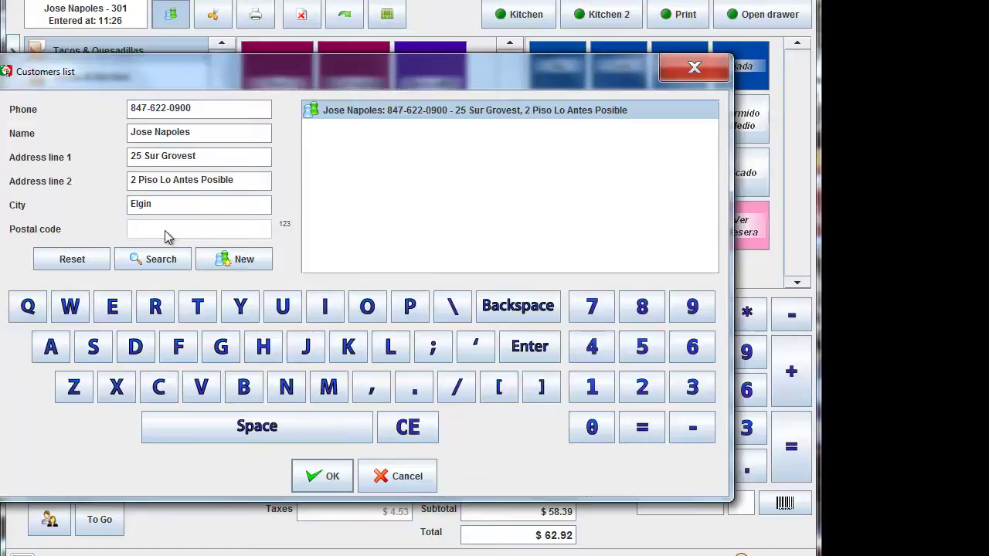
{"action": "left_click", "coordinate": [692, 346]}
{"action": "left_click", "coordinate": [607, 431]}
{"action": "left_click", "coordinate": [592, 383]}
{"action": "left_click", "coordinate": [640, 384]}
{"action": "left_click", "coordinate": [693, 348]}
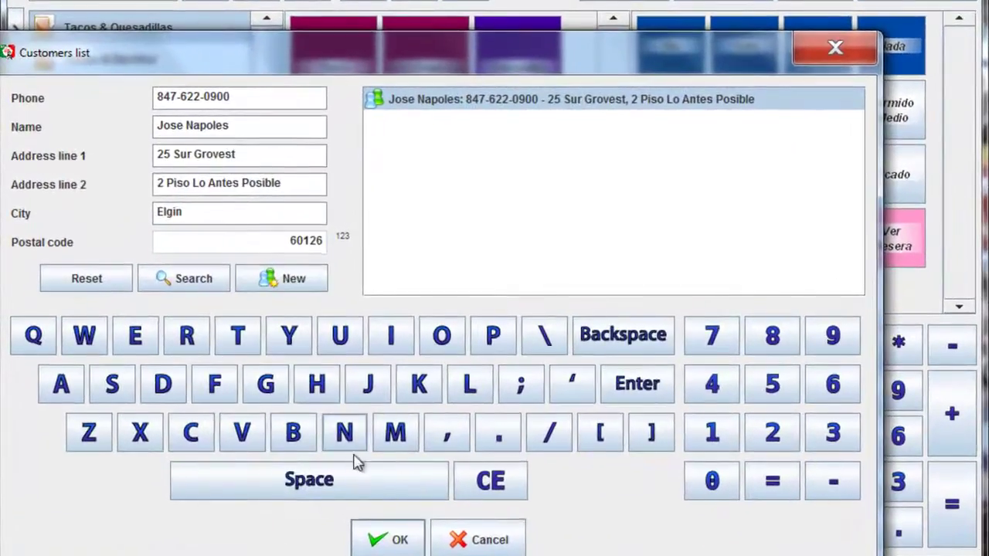
- Save and confirm the customer update, then recheck and close the customer details
{"action": "left_click", "coordinate": [381, 538]}
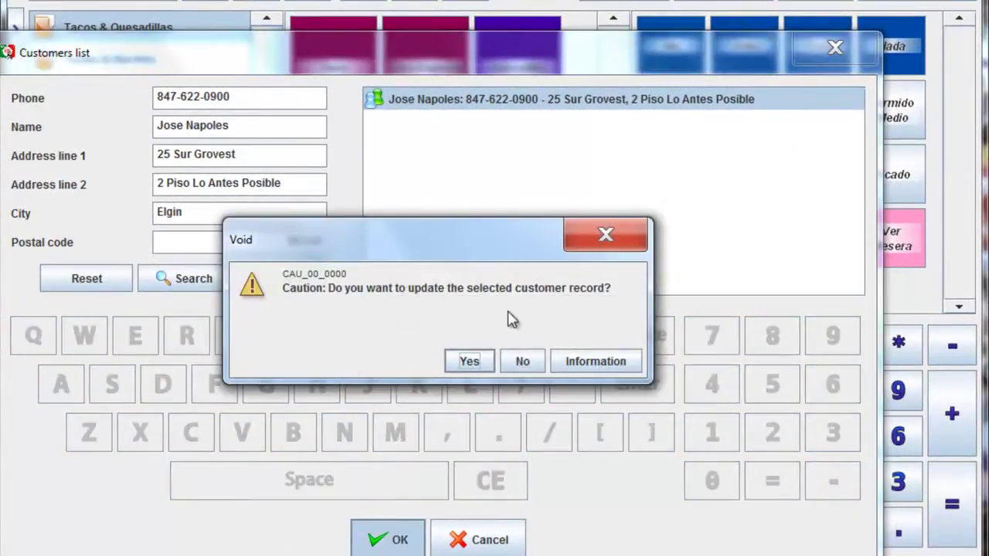
{"action": "left_click", "coordinate": [471, 363]}
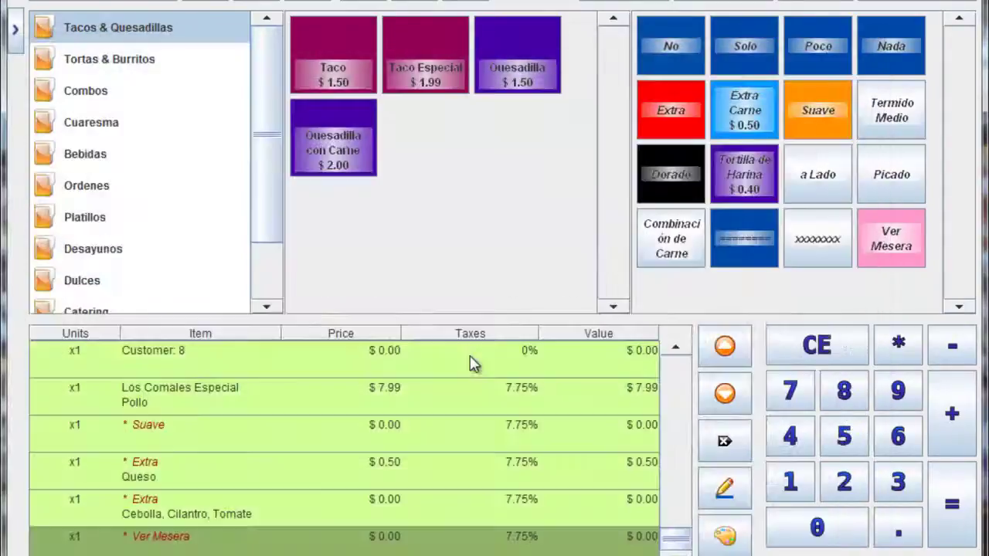
{"action": "left_click", "coordinate": [219, 3]}
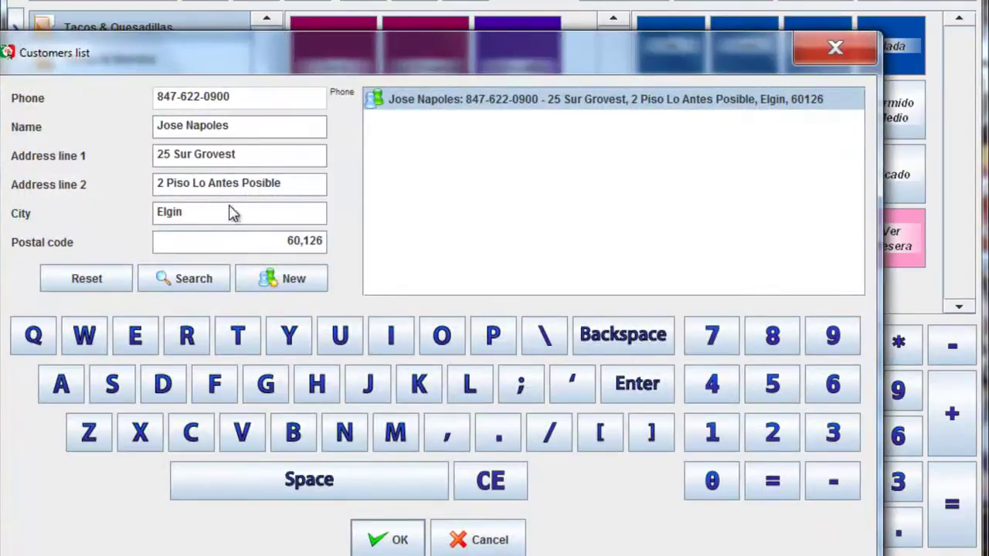
{"action": "left_click", "coordinate": [401, 543]}
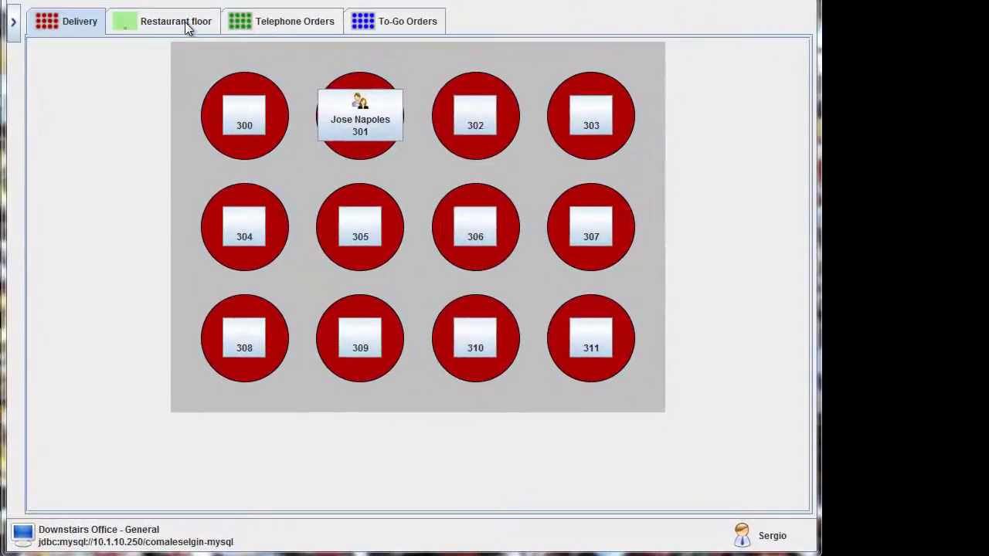
- Switch to the Restaurant floor and open a new ticket for table 31
{"action": "left_click", "coordinate": [297, 105]}
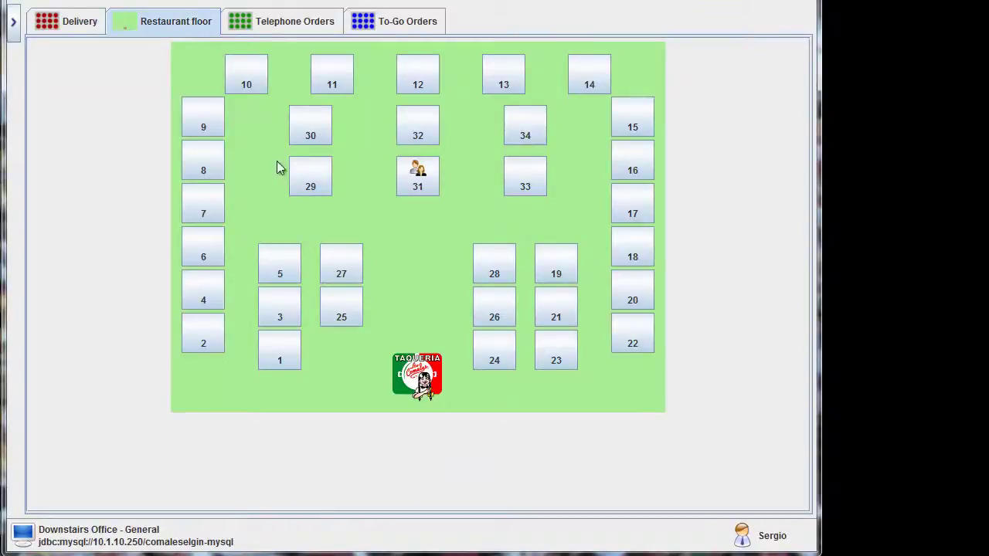
{"action": "left_click", "coordinate": [418, 181]}
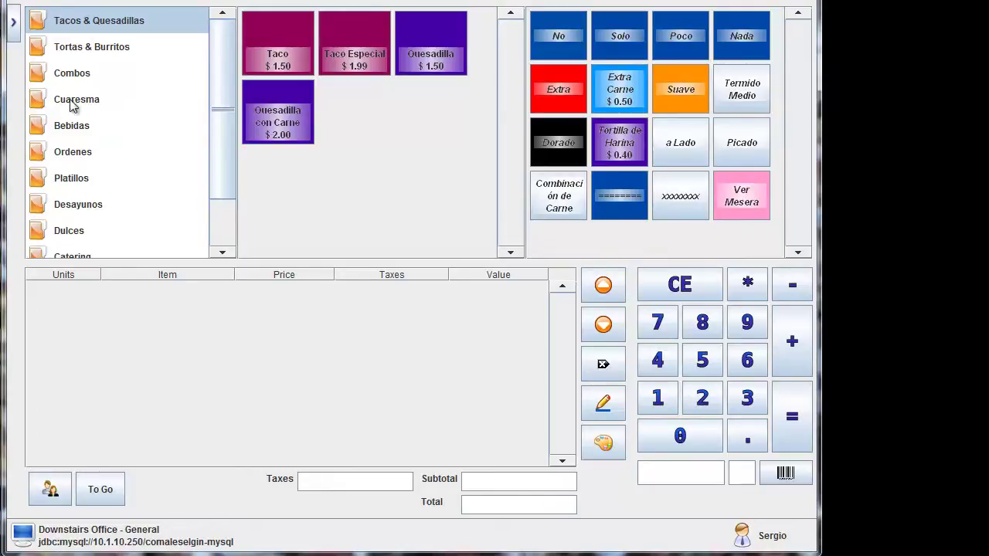
- Show the Combos menu and try the #1 - 3 Tacos combo twice, abandoning both attempts
{"action": "left_click", "coordinate": [78, 74]}
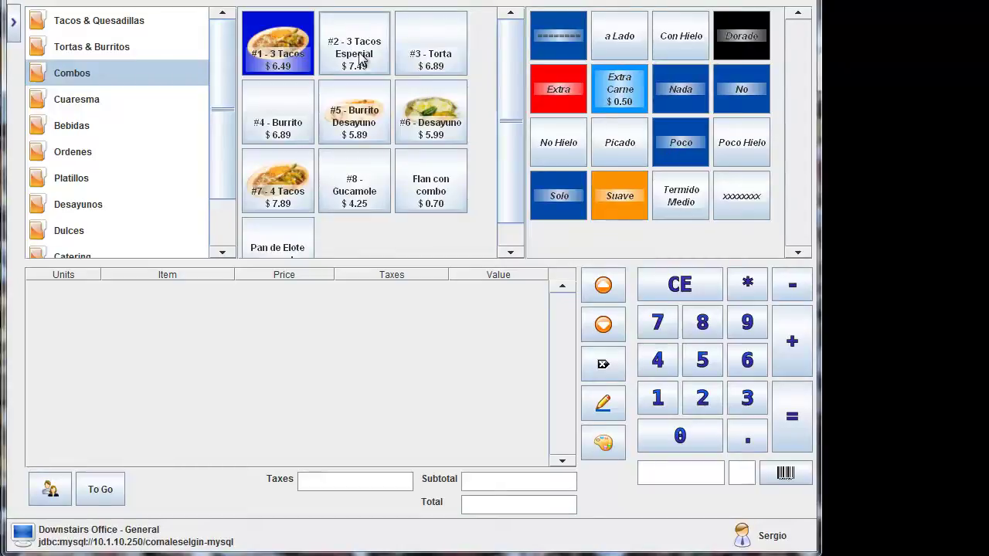
{"action": "left_click", "coordinate": [294, 58]}
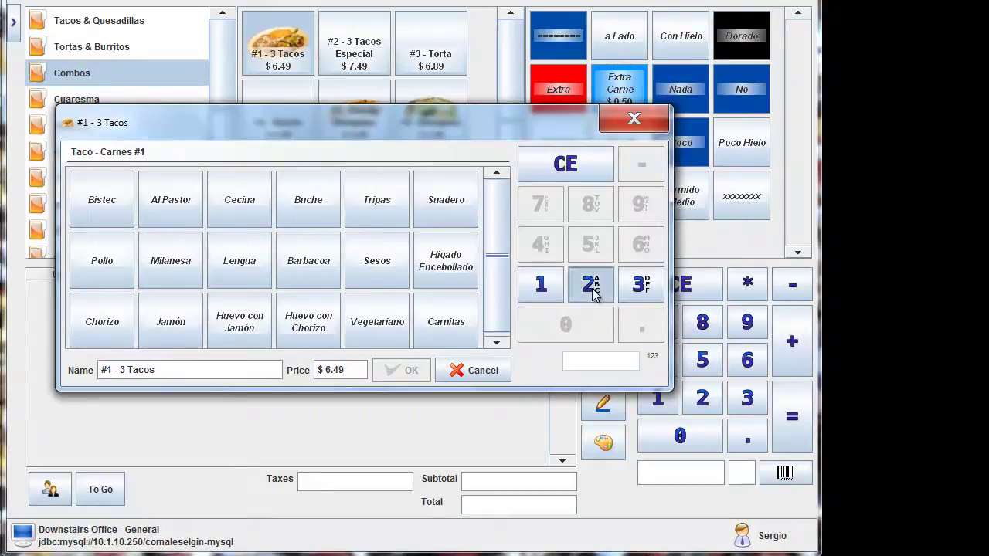
{"action": "left_click", "coordinate": [592, 288]}
{"action": "left_click", "coordinate": [124, 199]}
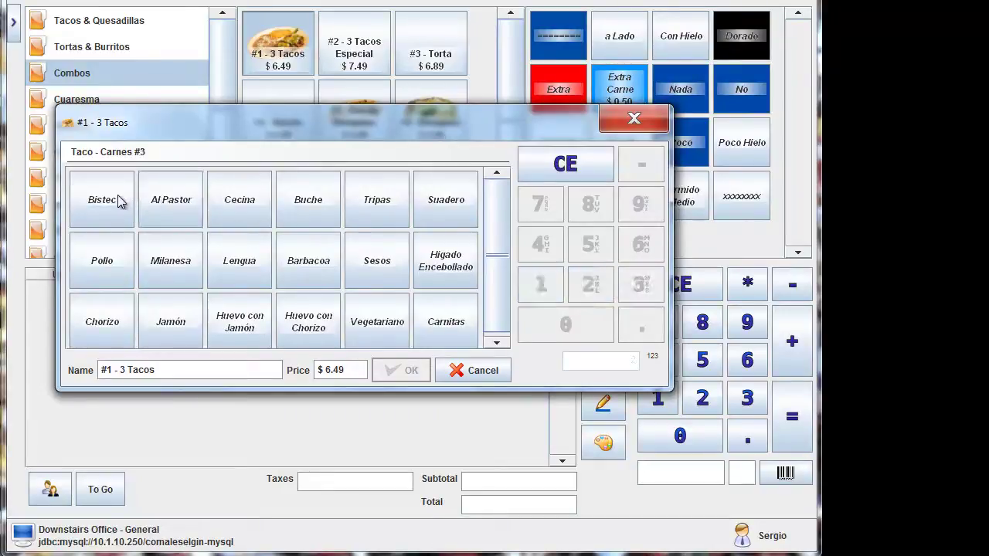
{"action": "left_click", "coordinate": [242, 211]}
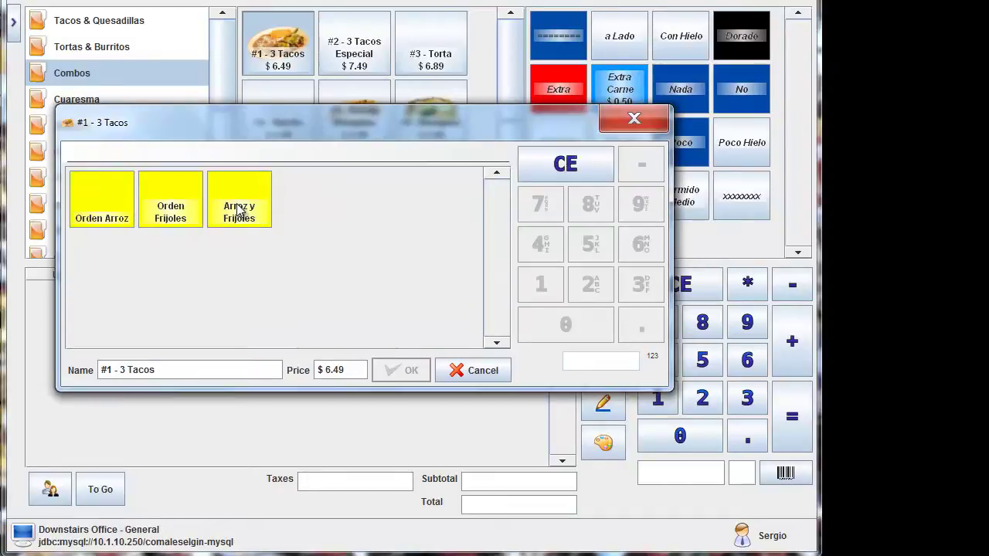
{"action": "left_click", "coordinate": [448, 370]}
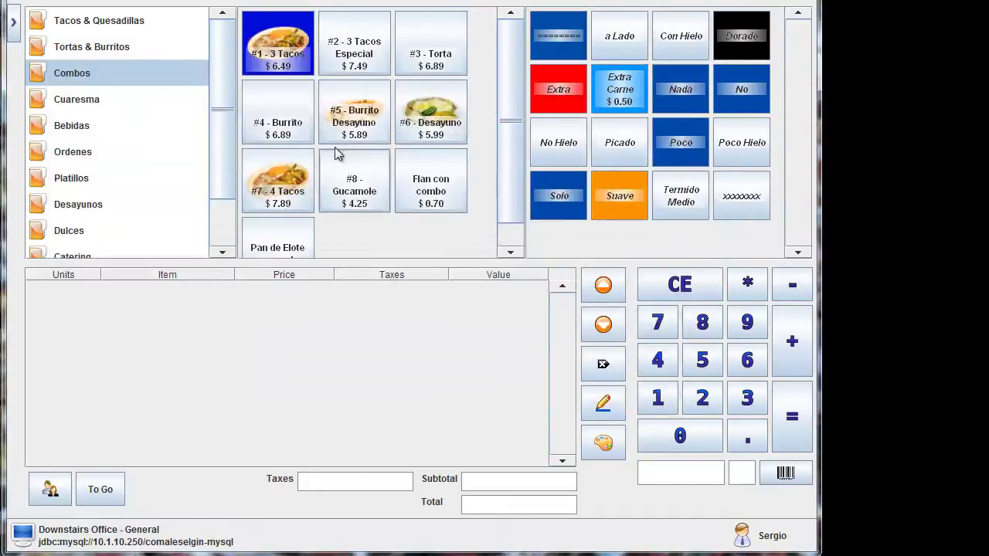
{"action": "left_click", "coordinate": [266, 56]}
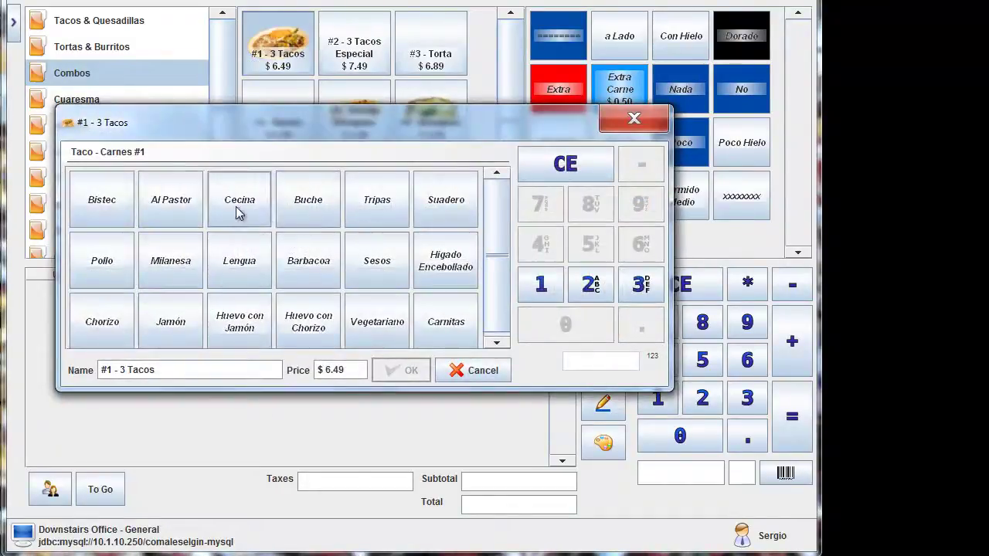
{"action": "left_click", "coordinate": [100, 202]}
{"action": "left_click", "coordinate": [246, 263]}
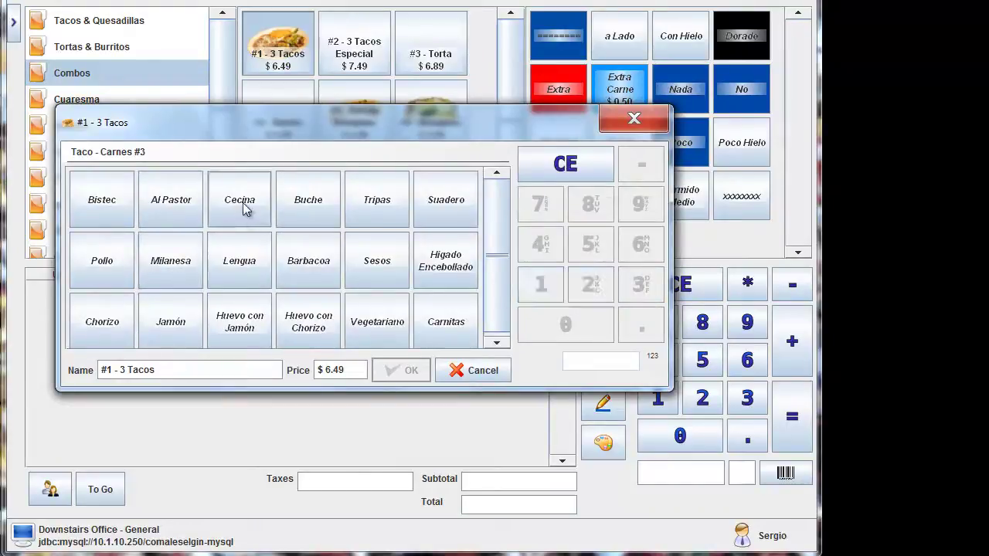
{"action": "left_click", "coordinate": [241, 203]}
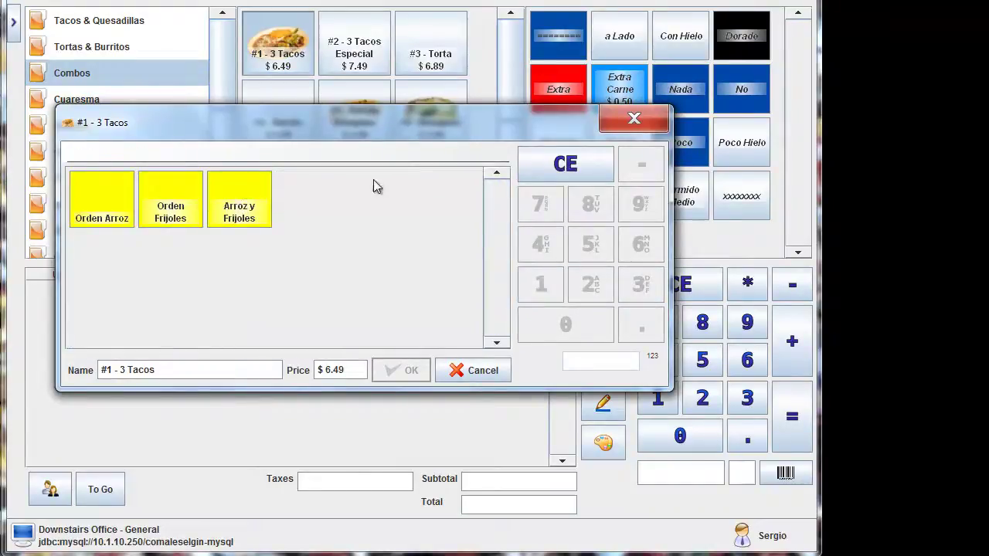
{"action": "left_click", "coordinate": [485, 370]}
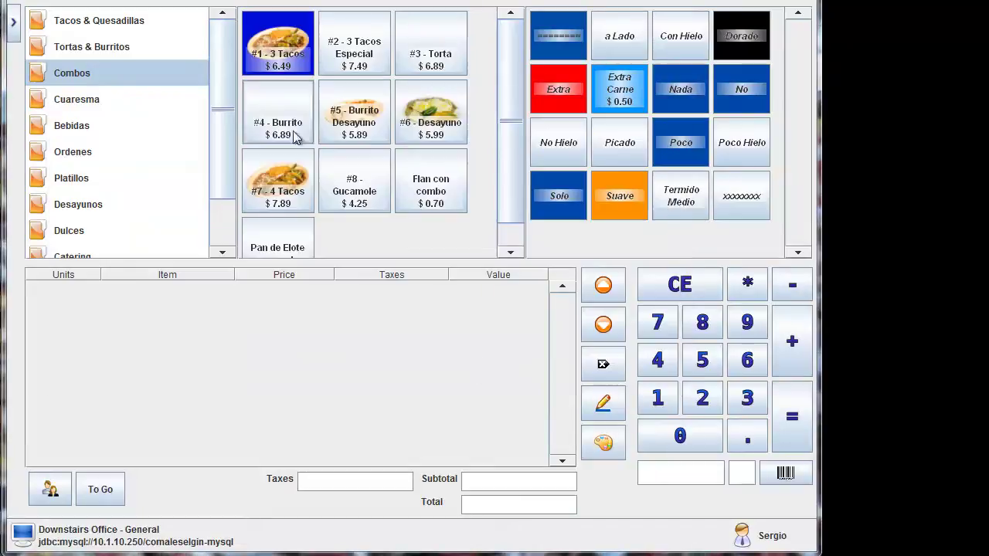
- Add a #1 - 3 Tacos combo: Al Pastor, Buche, Pollo, Arroz y Frijoles, 32 oz Pepsi
{"action": "left_click", "coordinate": [286, 68]}
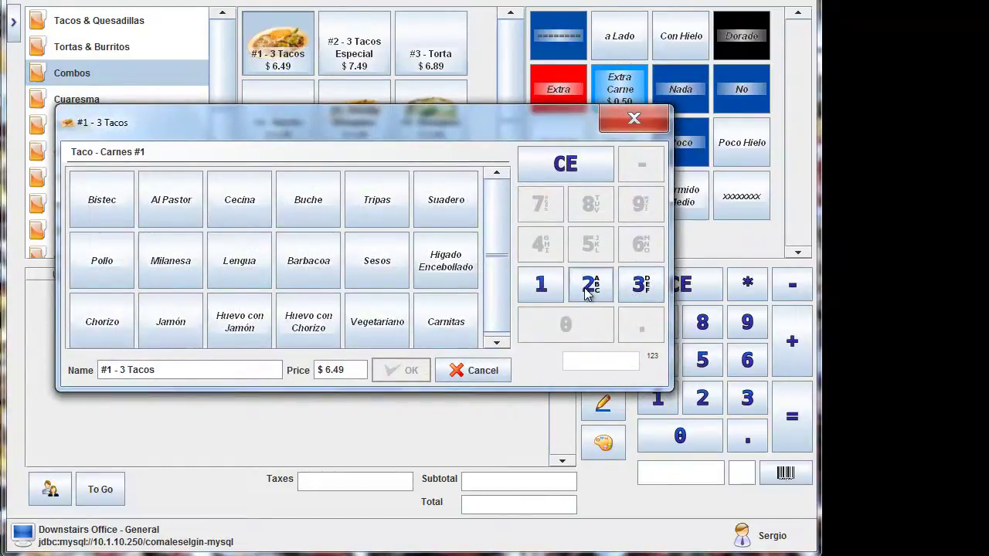
{"action": "left_click", "coordinate": [188, 205]}
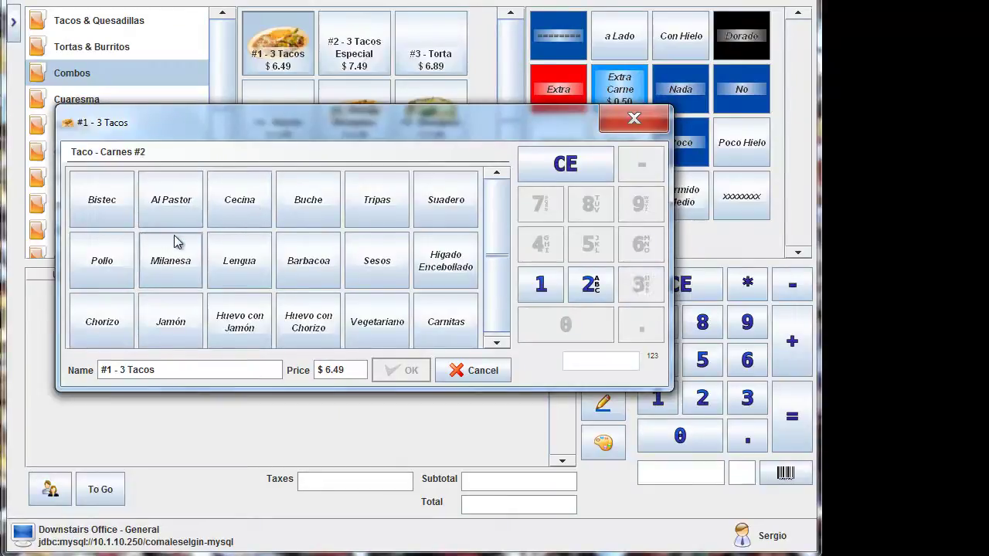
{"action": "left_click", "coordinate": [288, 218]}
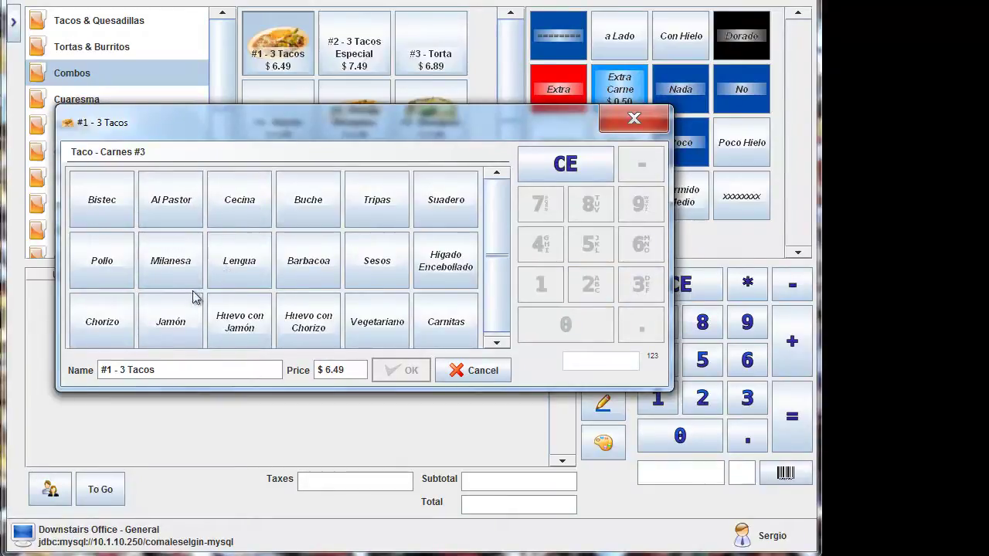
{"action": "left_click", "coordinate": [103, 267]}
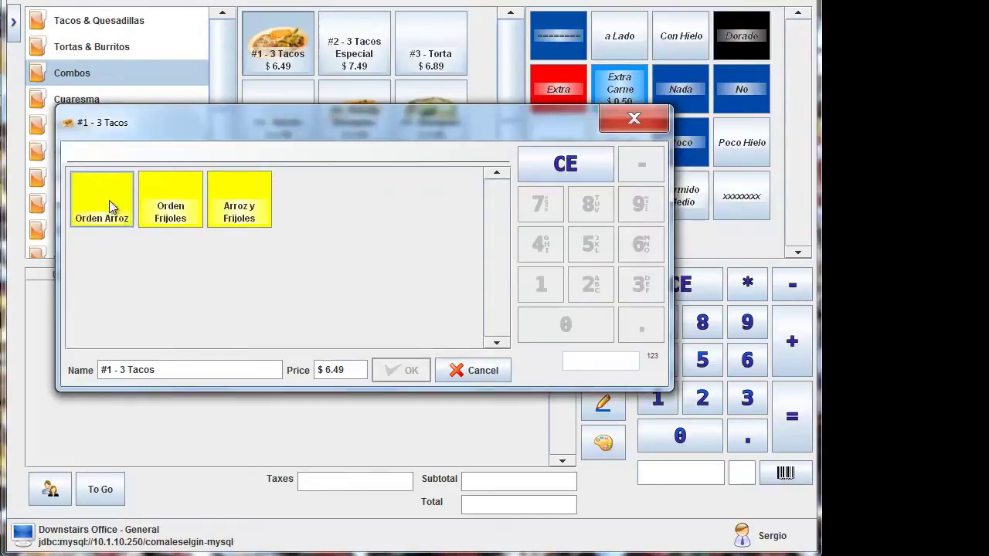
{"action": "left_click", "coordinate": [252, 214]}
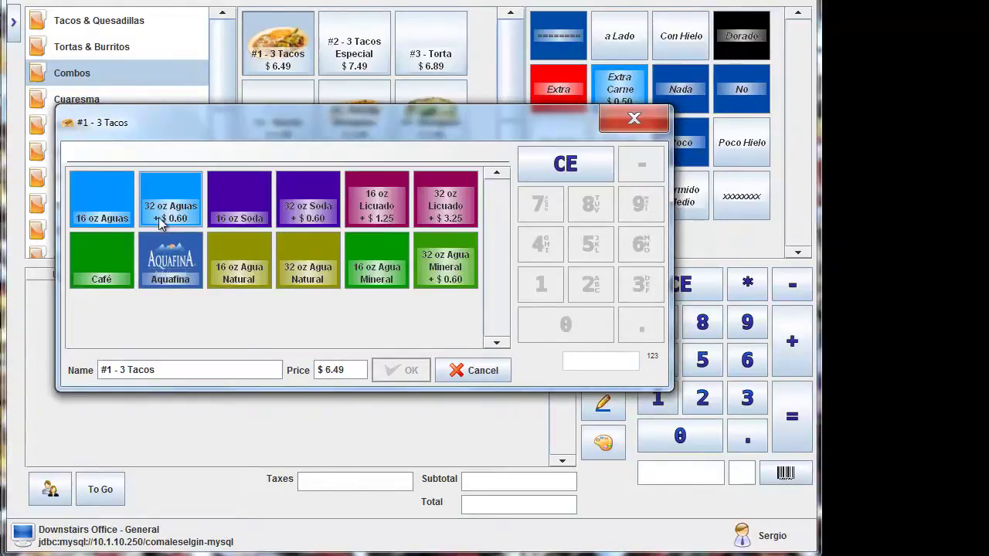
{"action": "left_click", "coordinate": [309, 215]}
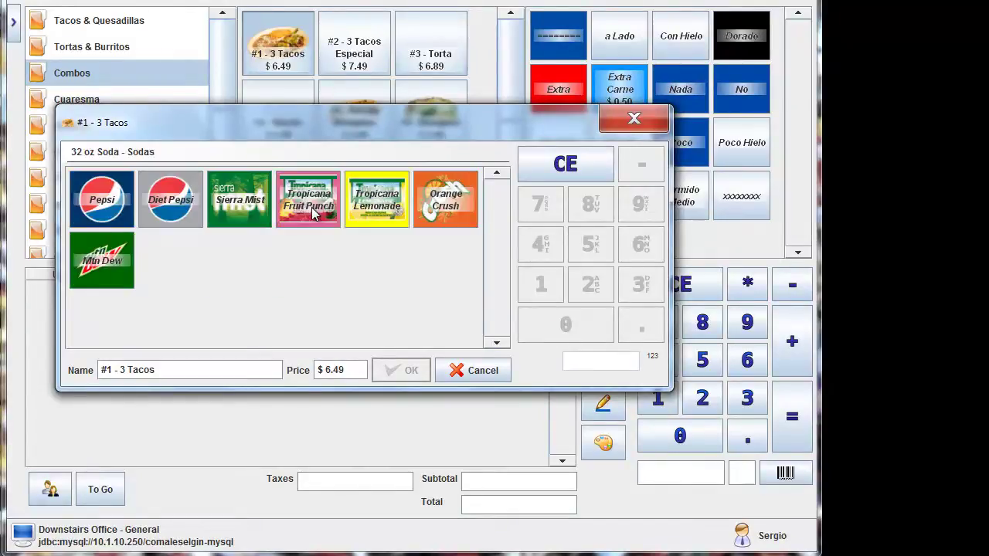
{"action": "left_click", "coordinate": [101, 205]}
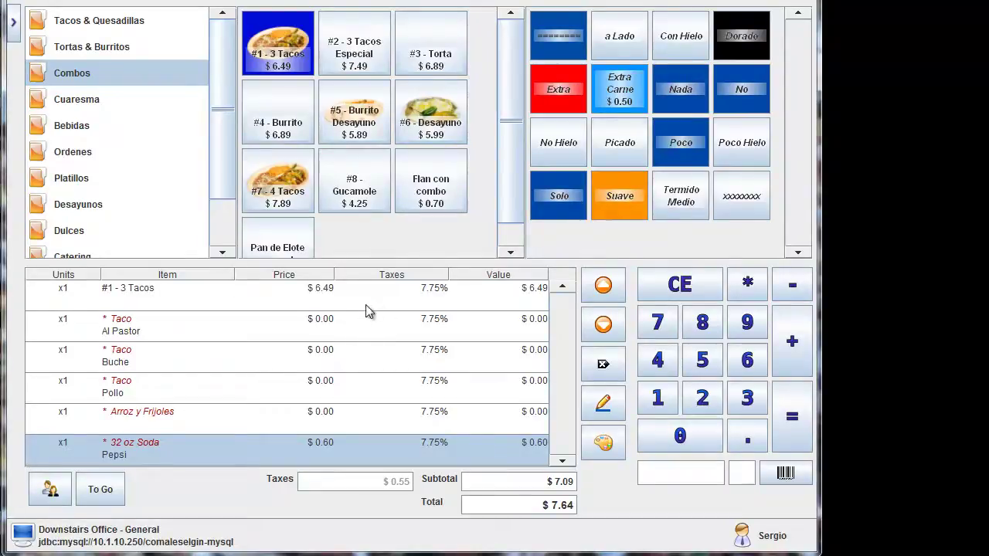
- Add a ======== separator, then a #5 Burrito Desayuno with Chorizo, Arroz y Frijoles and 32 oz Mtn Dew
{"action": "left_click", "coordinate": [565, 33]}
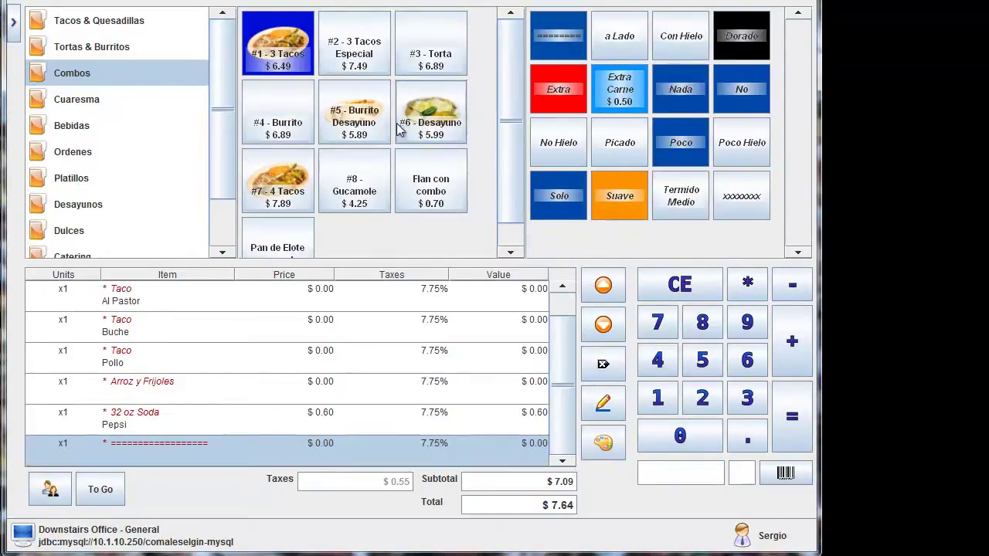
{"action": "left_click", "coordinate": [365, 126]}
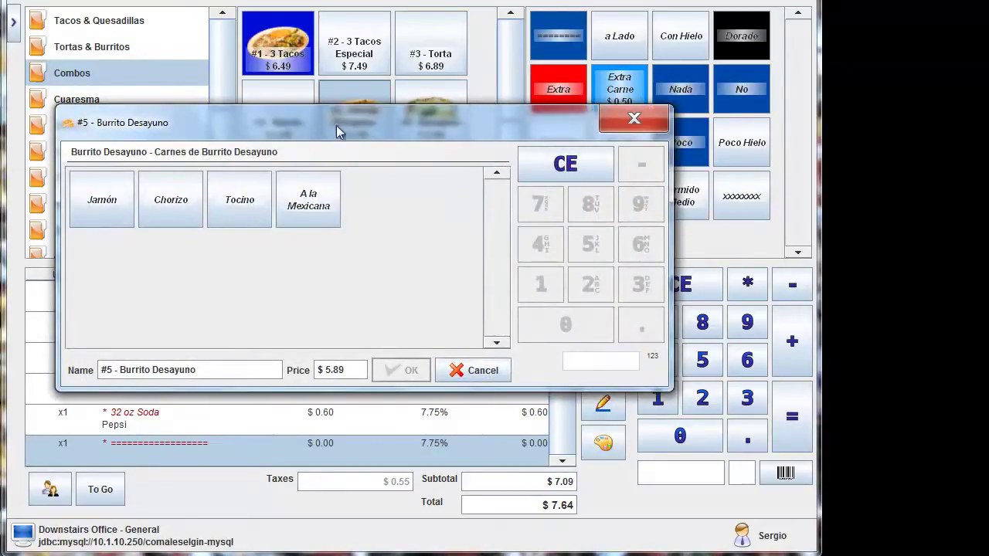
{"action": "left_click", "coordinate": [179, 201]}
{"action": "left_click", "coordinate": [236, 220]}
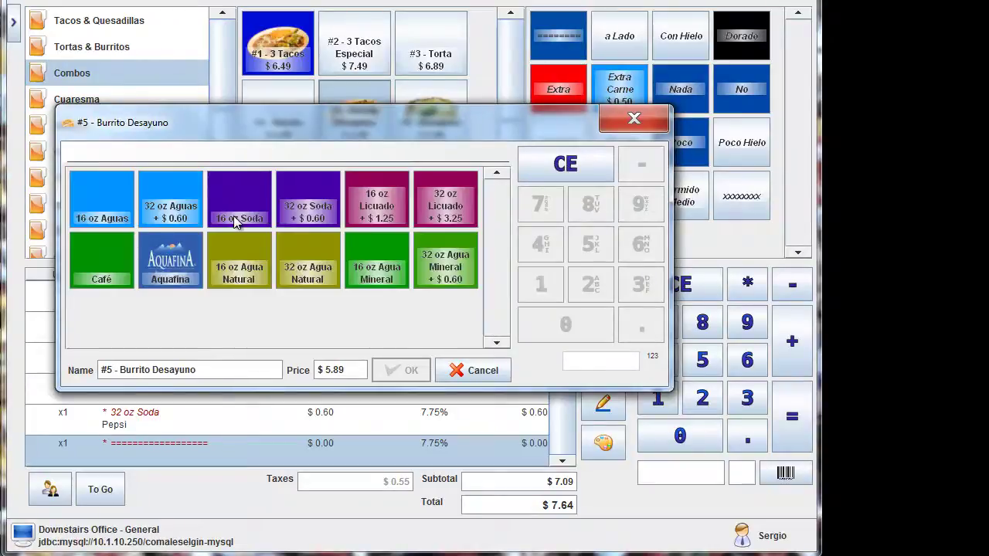
{"action": "left_click", "coordinate": [307, 203]}
{"action": "left_click", "coordinate": [116, 261]}
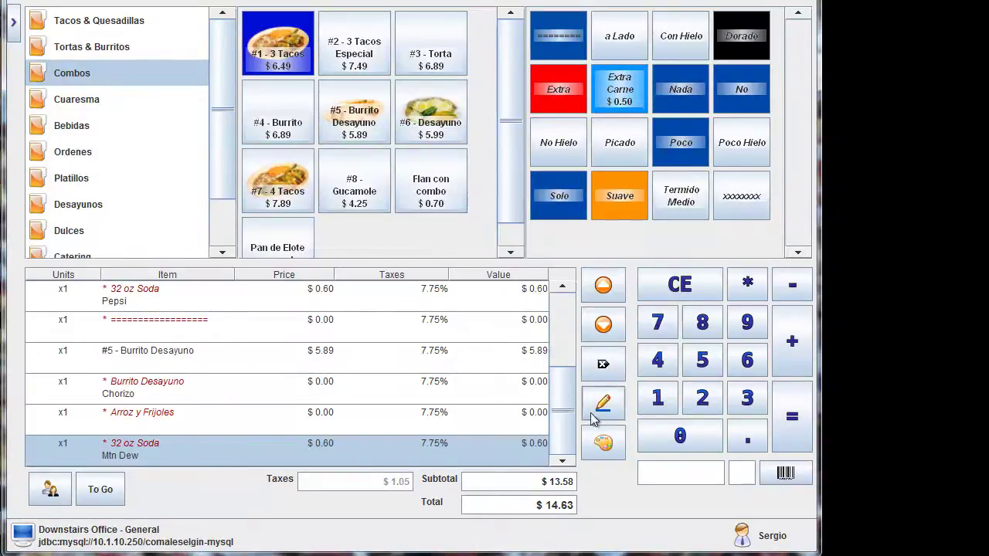
{"action": "left_click_drag", "start_coordinate": [568, 418], "coordinate": [564, 323]}
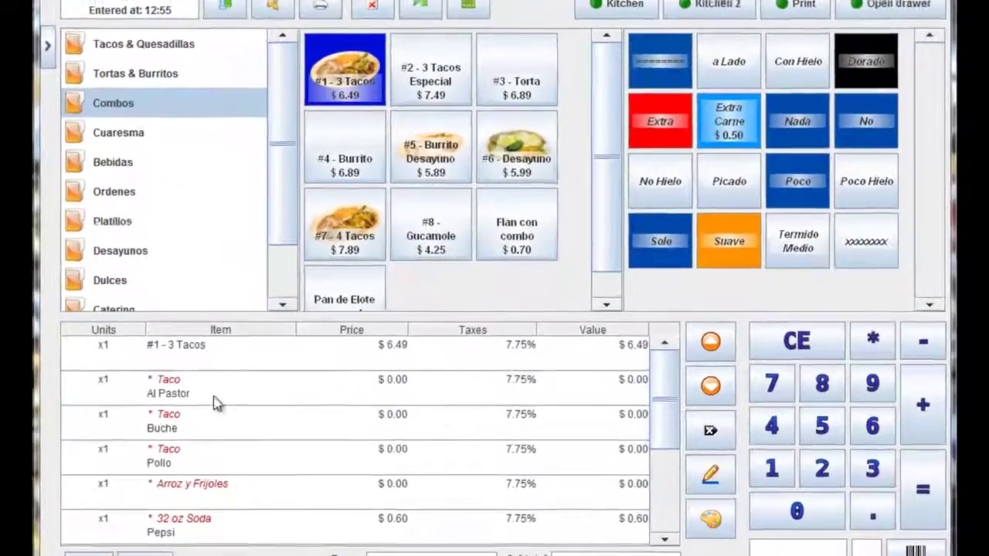
- Give the Taco Al Pastor line a No modifier for Cilantro and Salsa
{"action": "left_click", "coordinate": [271, 368]}
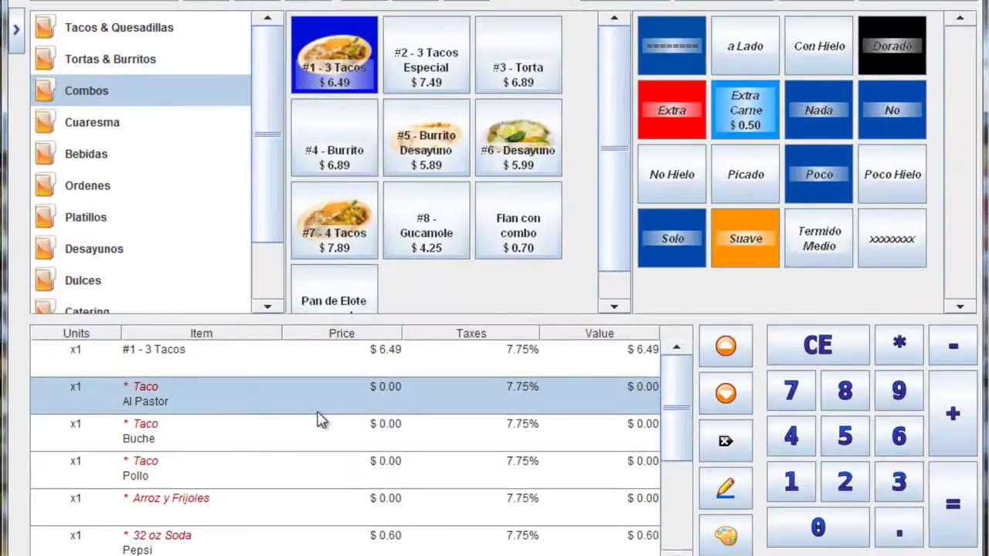
{"action": "left_click", "coordinate": [892, 112]}
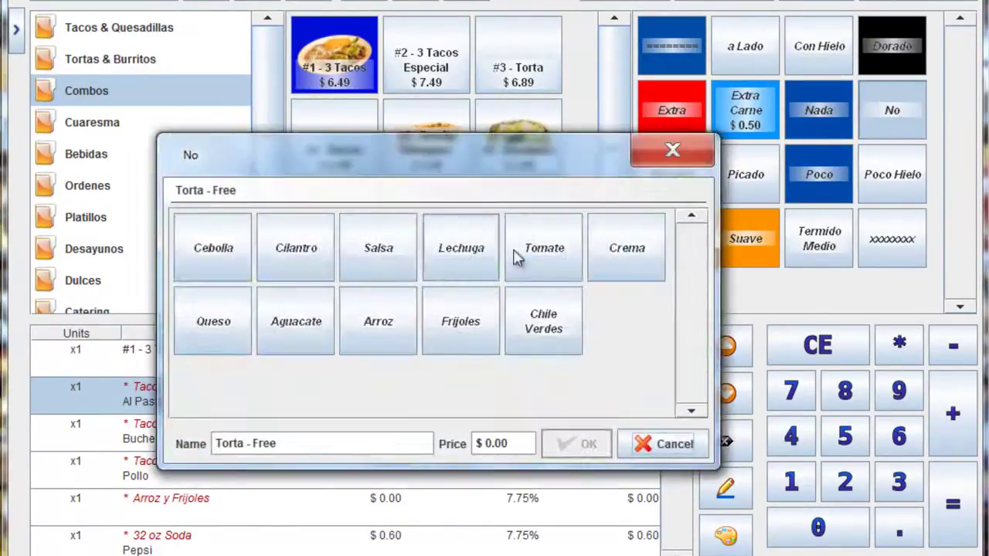
{"action": "left_click", "coordinate": [296, 257]}
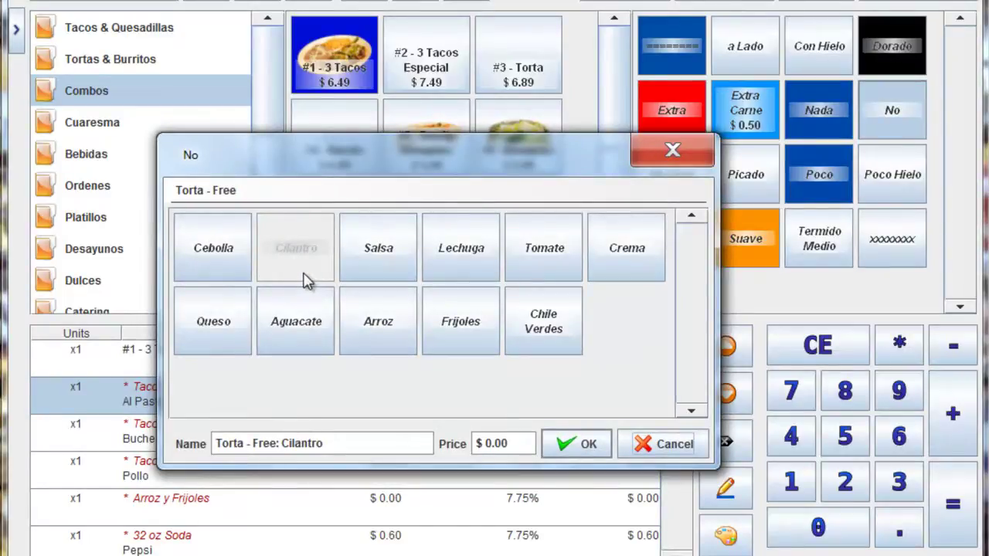
{"action": "left_click", "coordinate": [383, 266]}
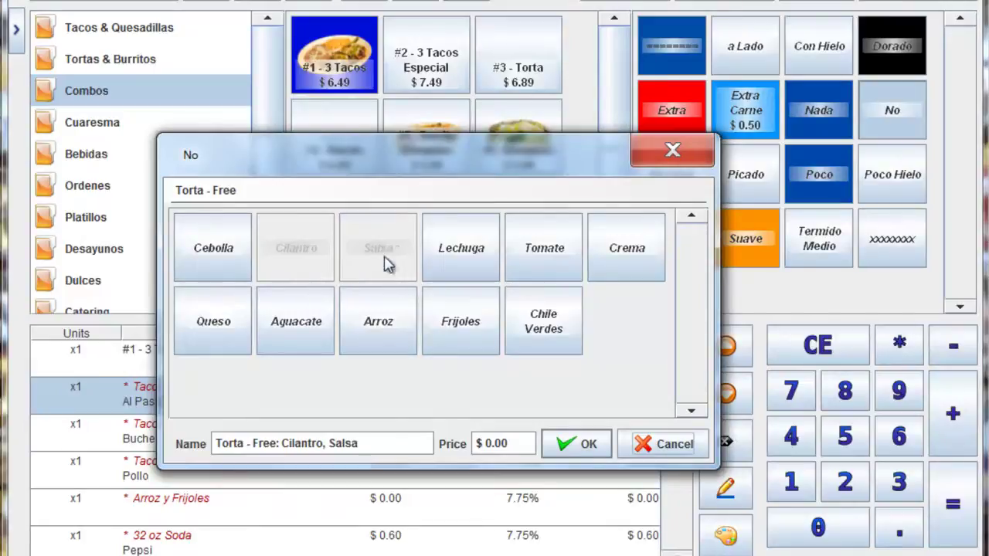
{"action": "left_click", "coordinate": [573, 444]}
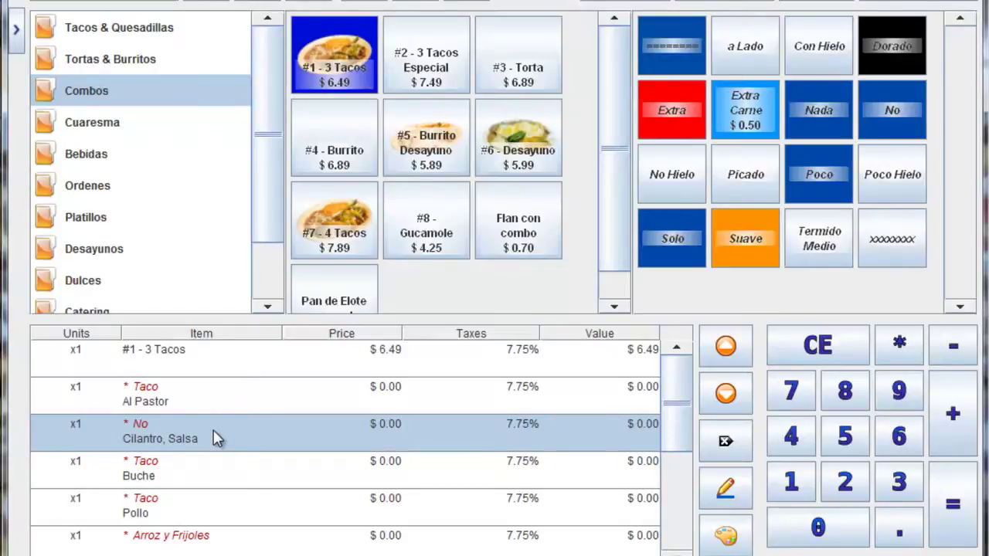
- Add an Extra Queso modifier at $0.50 to the Taco Pollo line
{"action": "left_click", "coordinate": [182, 473]}
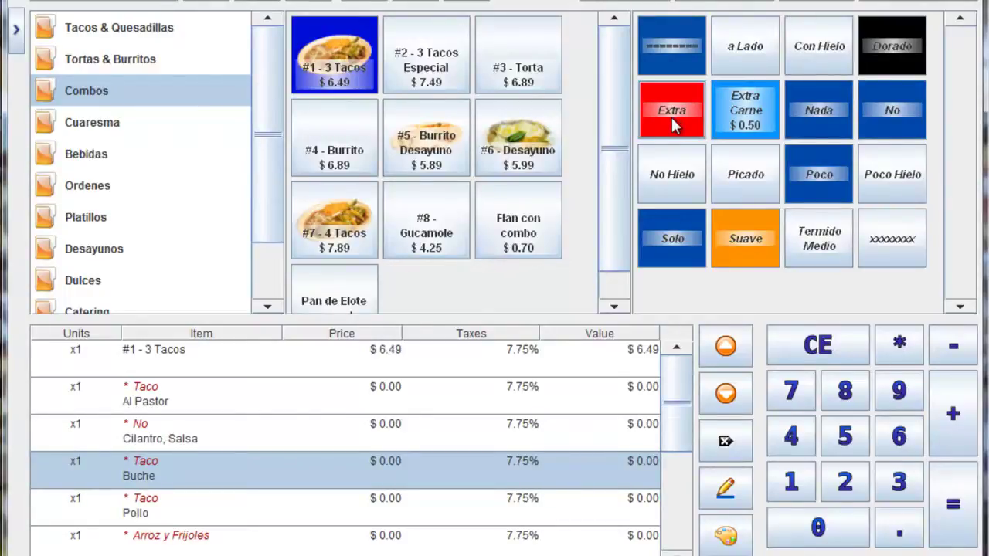
{"action": "left_click", "coordinate": [266, 510]}
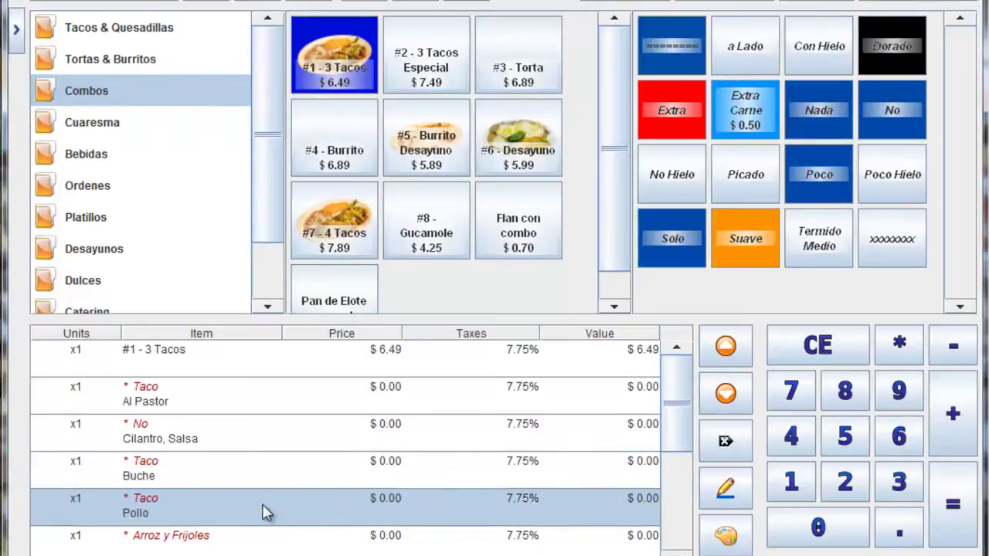
{"action": "left_click", "coordinate": [686, 122]}
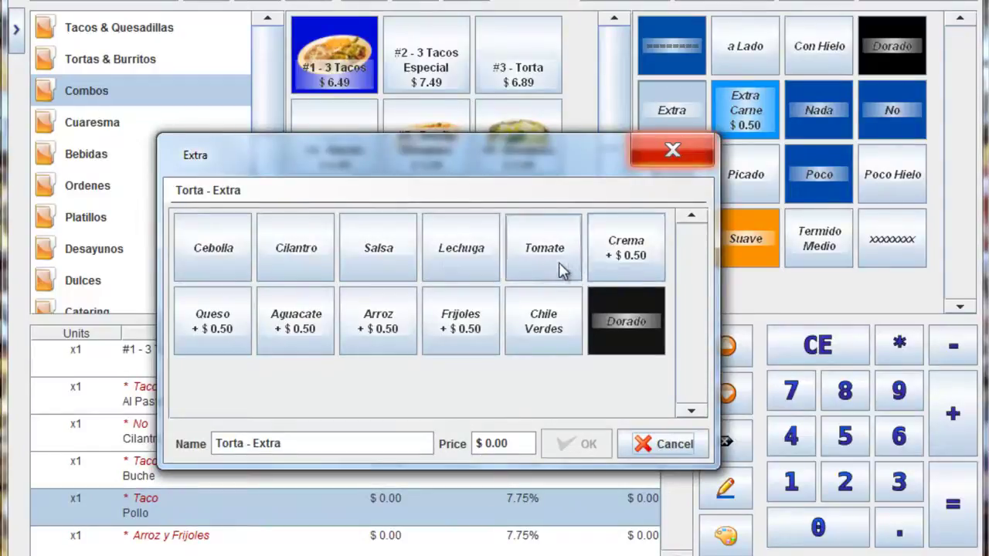
{"action": "left_click", "coordinate": [230, 329]}
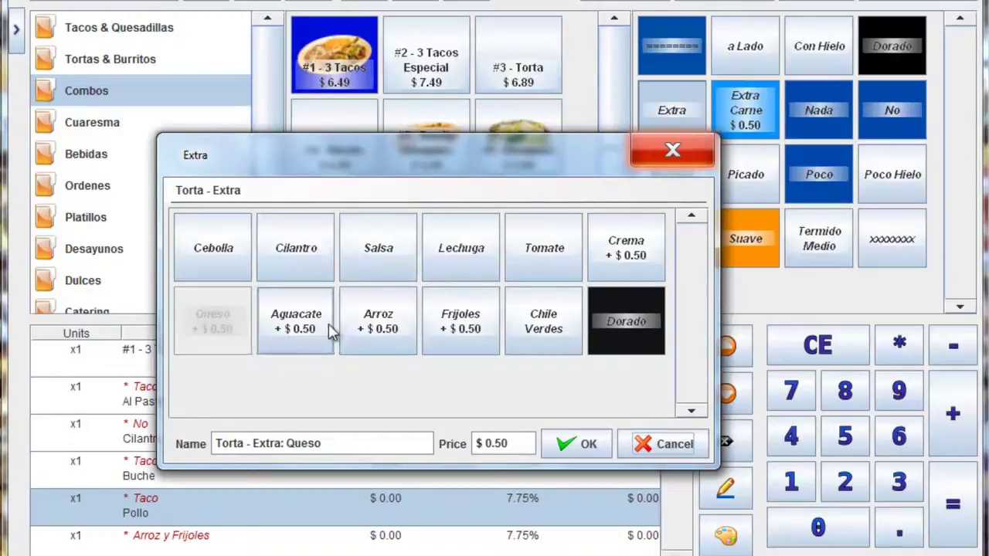
{"action": "left_click", "coordinate": [573, 445]}
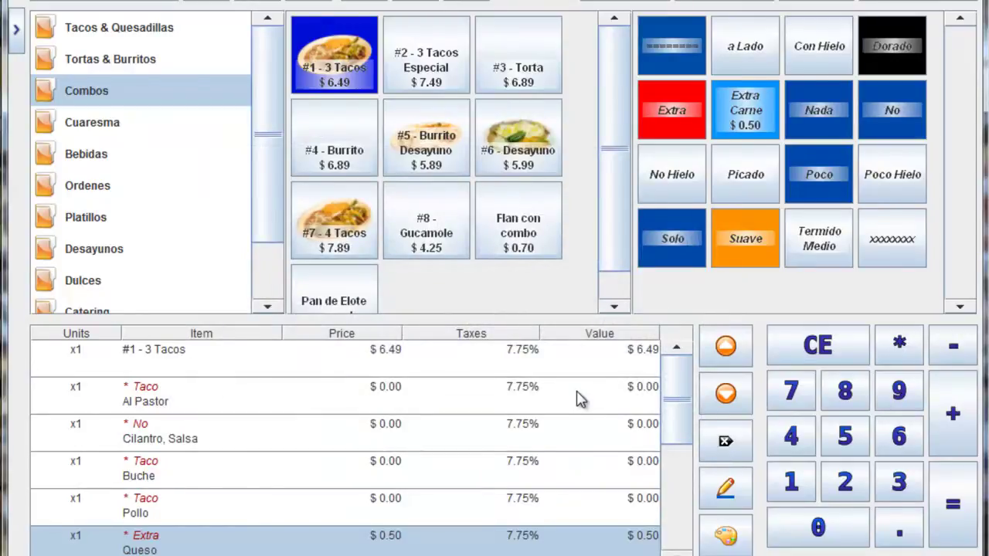
{"action": "left_click", "coordinate": [688, 122]}
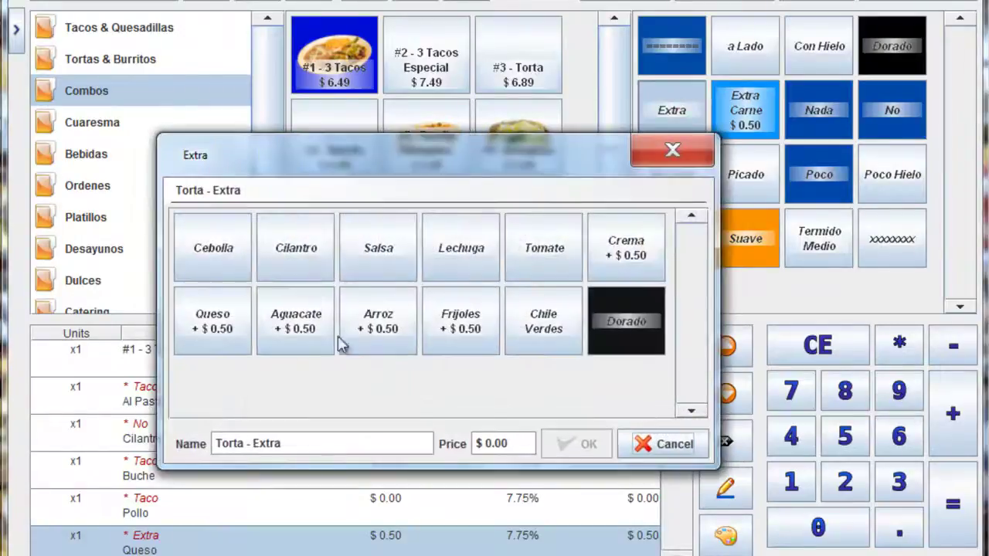
{"action": "left_click", "coordinate": [678, 447]}
{"action": "left_click", "coordinate": [664, 96]}
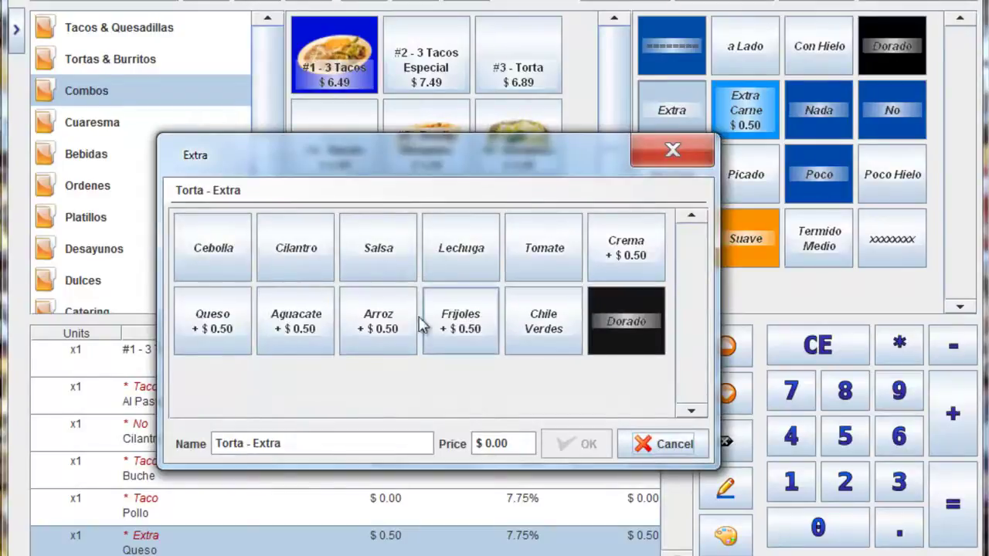
{"action": "left_click", "coordinate": [305, 334]}
{"action": "left_click", "coordinate": [225, 329]}
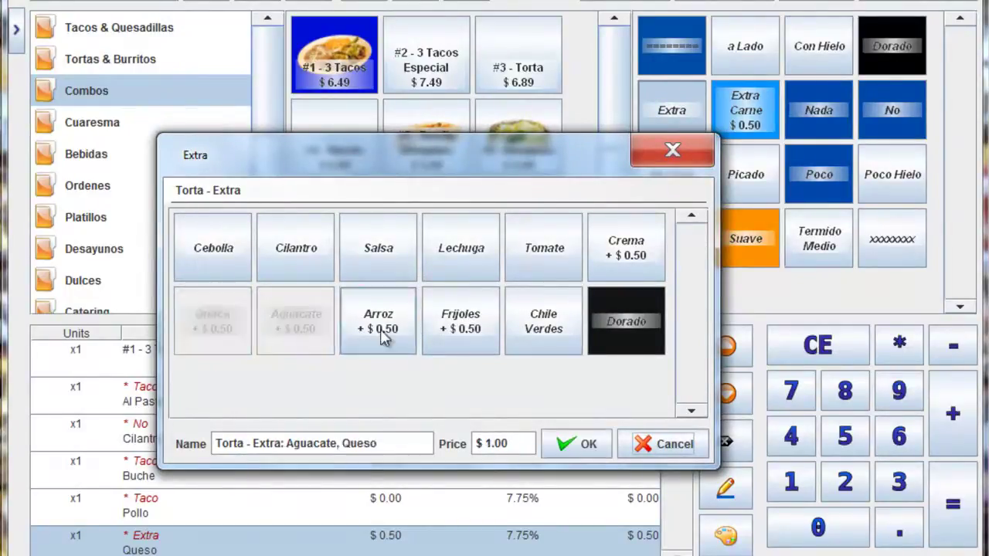
{"action": "left_click", "coordinate": [664, 444]}
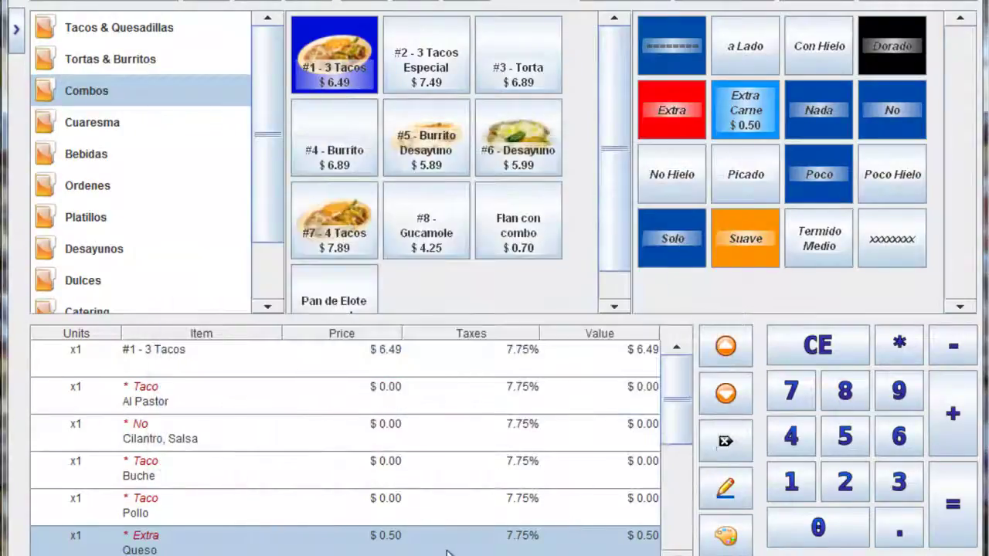